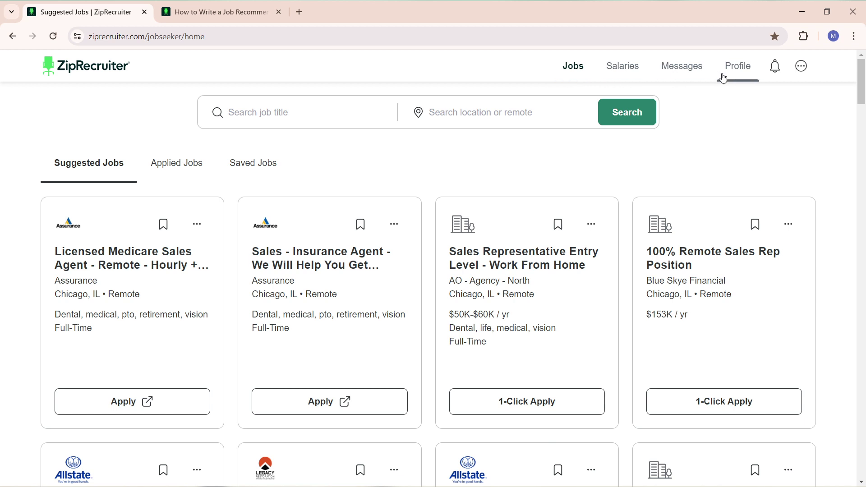
- Go to the Messages section from ZipRecruiter's top navigation bar
{"action": "left_click", "coordinate": [681, 74]}
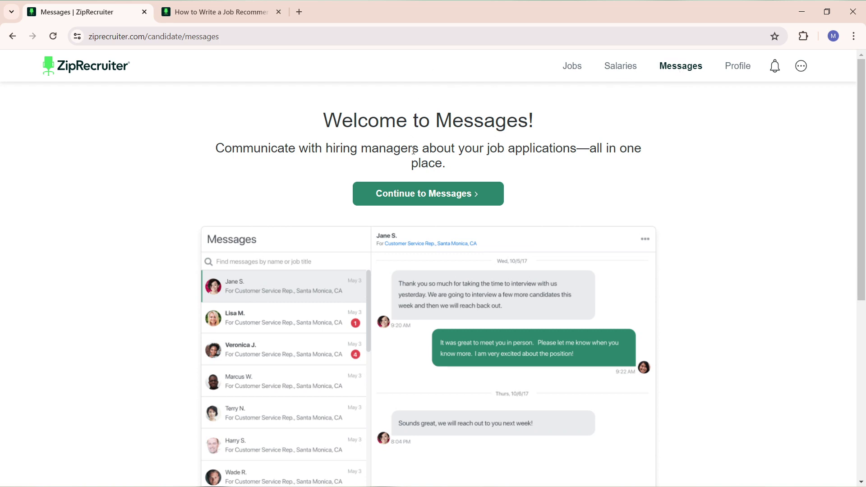
- Continue past the Messages welcome page into the empty inbox
{"action": "left_click", "coordinate": [409, 193]}
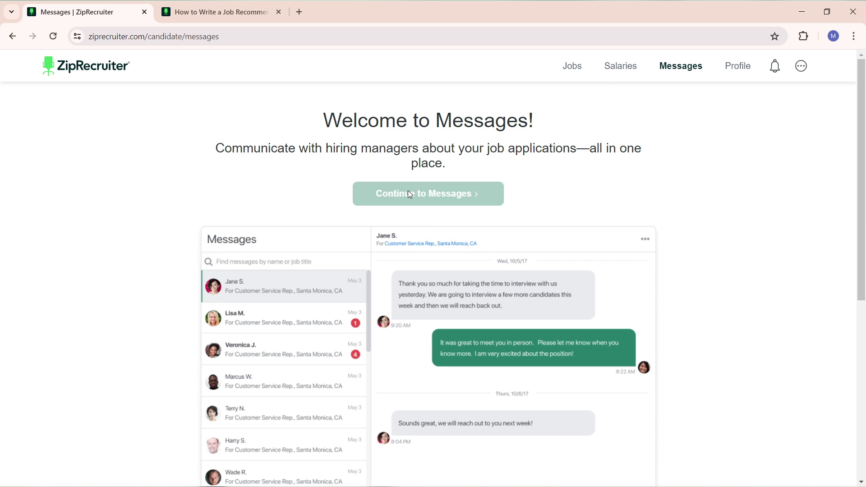